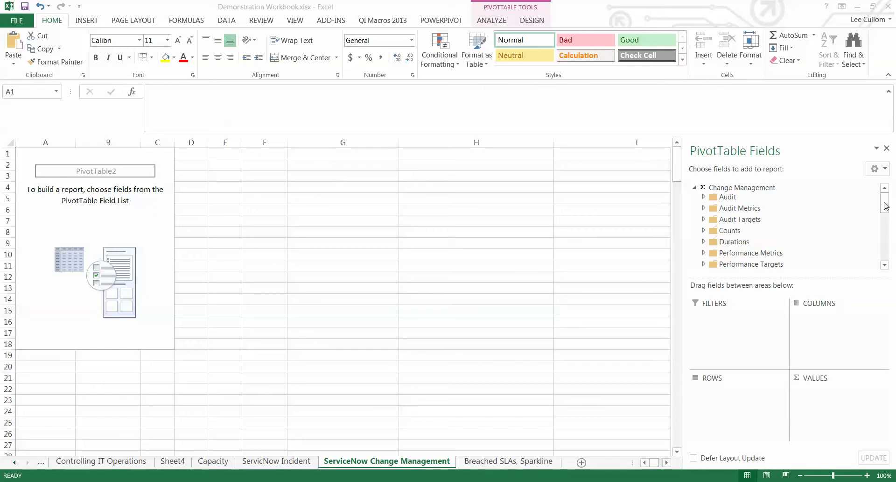
# Scroll the PivotTable Fields list back to the top to reach the Counts folder.
pyautogui.moveTo(886, 205)
pyautogui.mouseDown()
pyautogui.moveTo(887, 215)
pyautogui.moveTo(886, 199)
pyautogui.mouseUp()
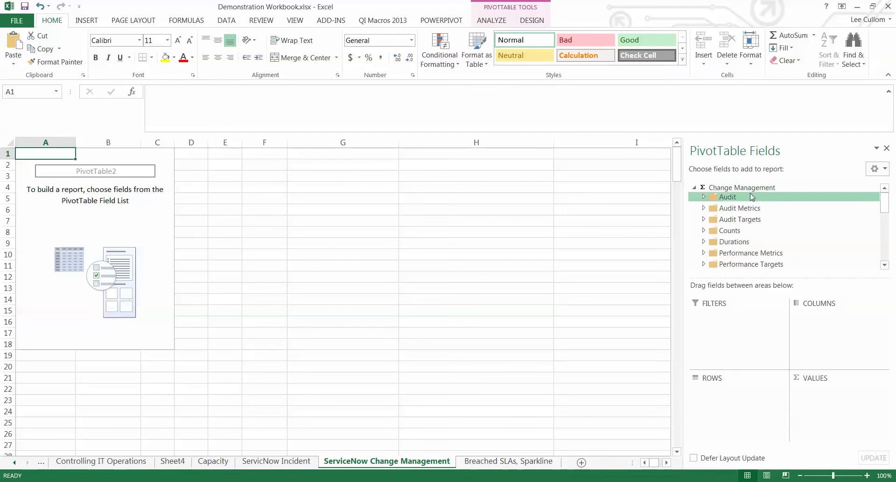
pyautogui.moveTo(885, 201); pyautogui.dragTo(777, 197)
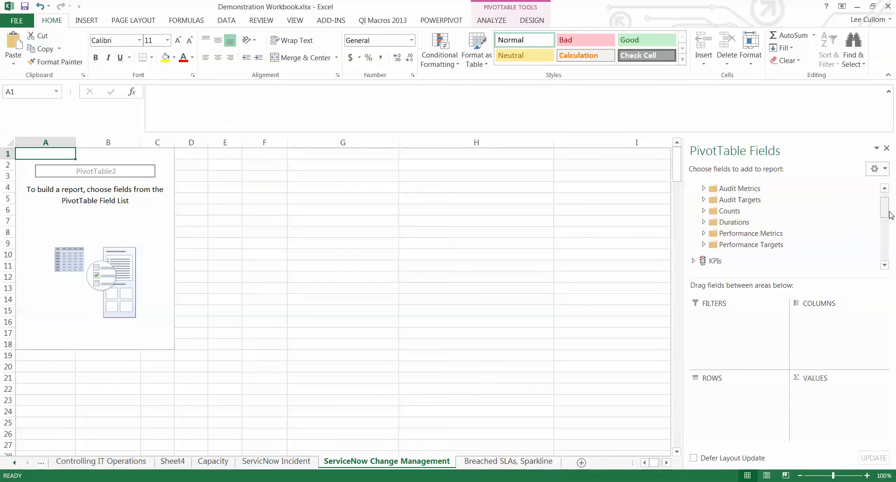
pyautogui.moveTo(886, 206); pyautogui.dragTo(886, 214)
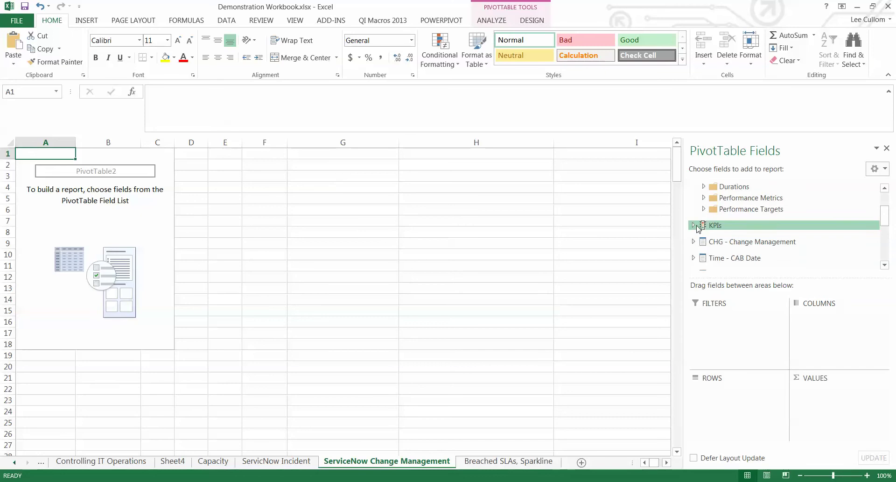
pyautogui.moveTo(884, 206); pyautogui.dragTo(884, 215)
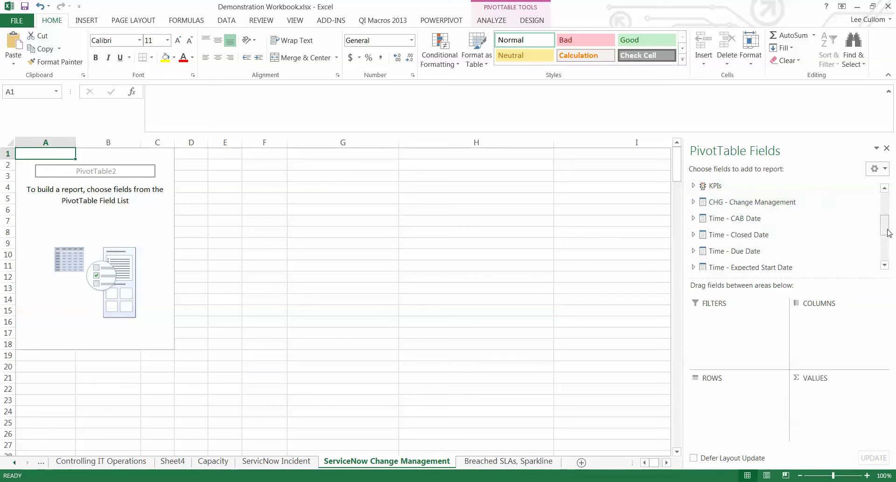
pyautogui.moveTo(887, 233); pyautogui.dragTo(887, 224)
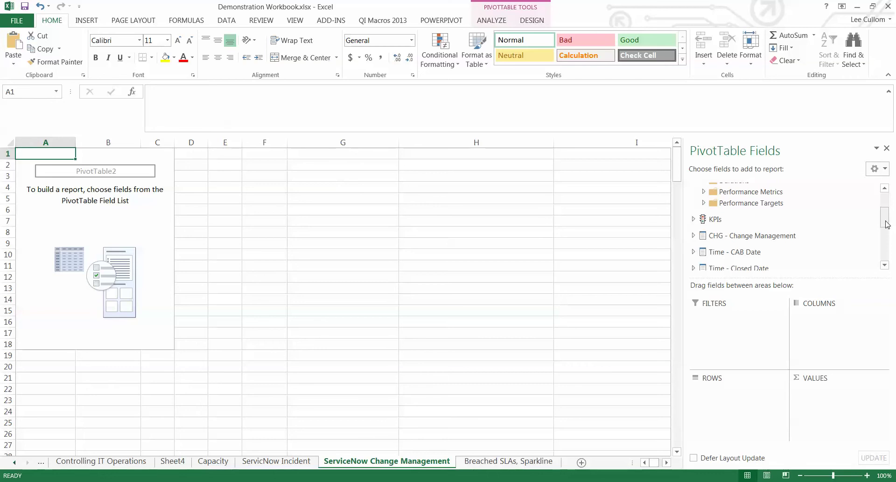
pyautogui.moveTo(887, 225); pyautogui.dragTo(886, 206)
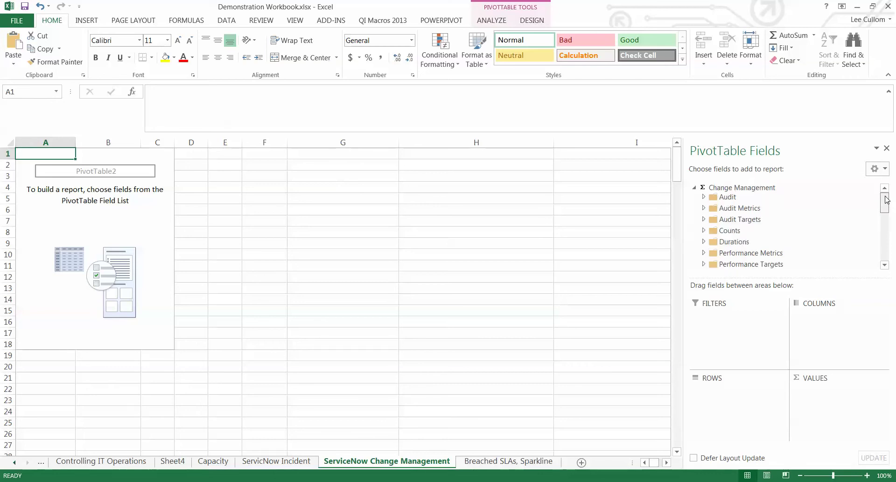
# Add Changes Closed from the Counts folder to the pivot values.
pyautogui.click(704, 231)
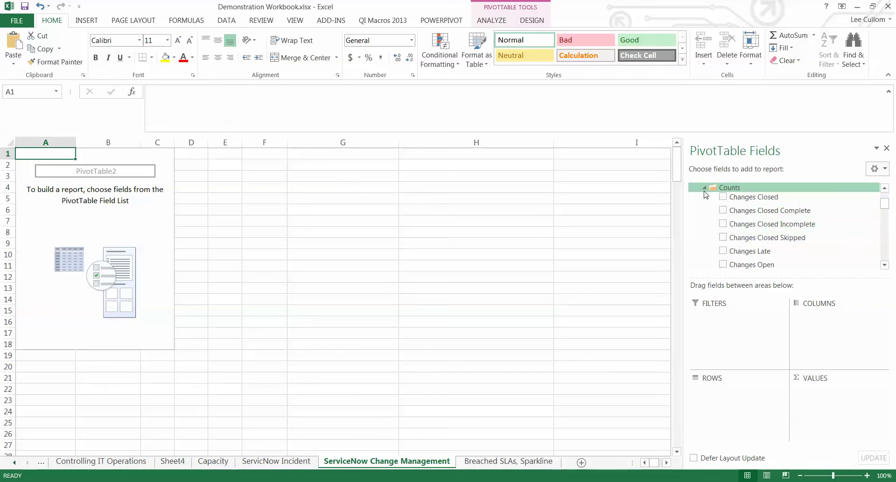
pyautogui.click(724, 197)
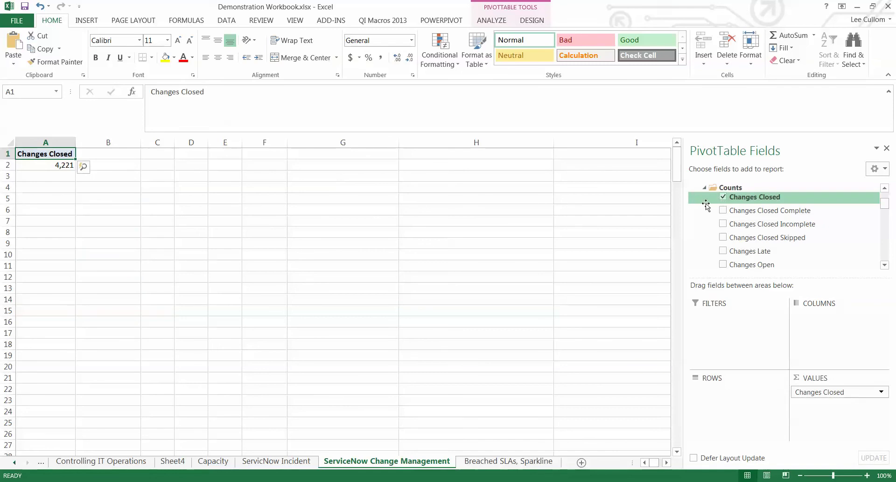
pyautogui.click(705, 187)
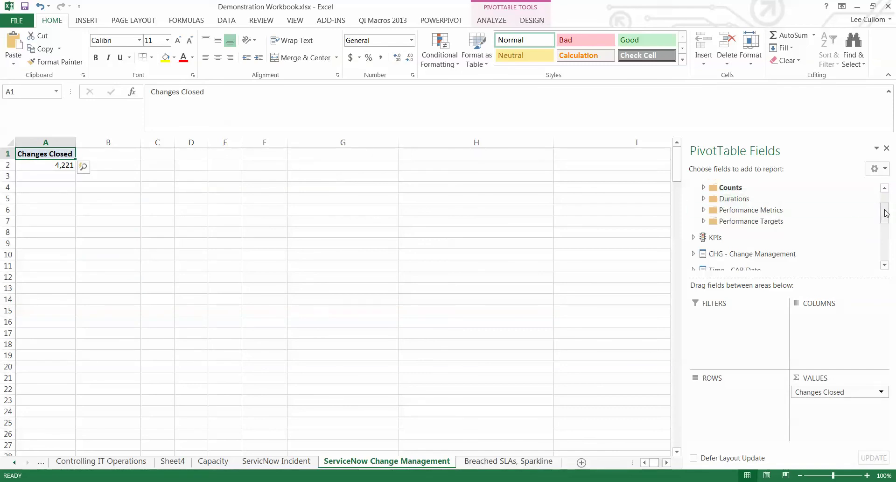
# Put Hierarchy - Risk from CHG - Change Management on the pivot rows.
pyautogui.moveTo(887, 213); pyautogui.dragTo(892, 227)
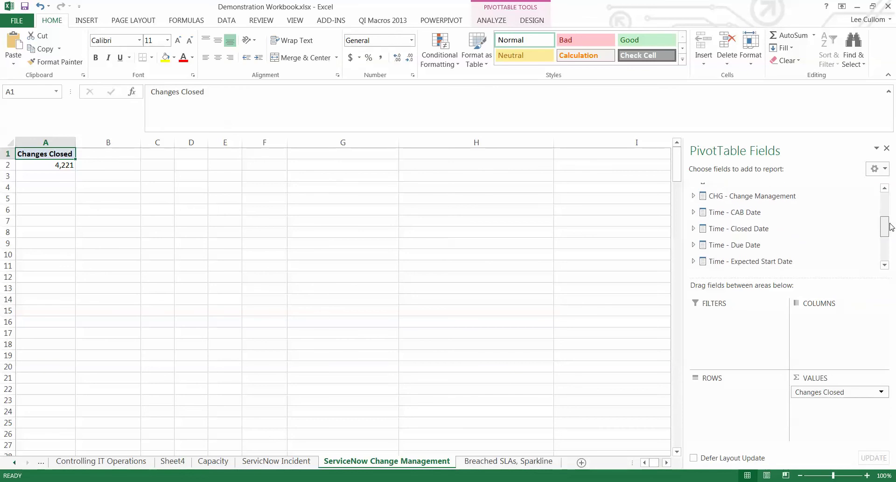
pyautogui.click(694, 195)
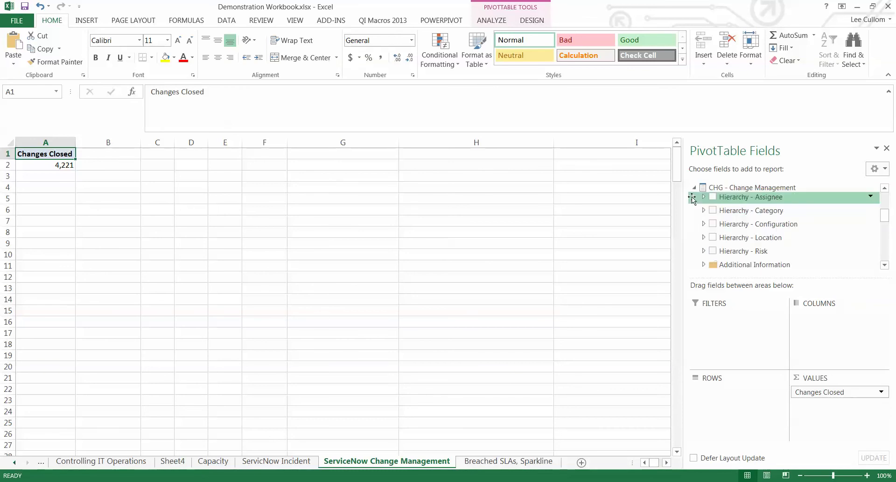
pyautogui.click(714, 251)
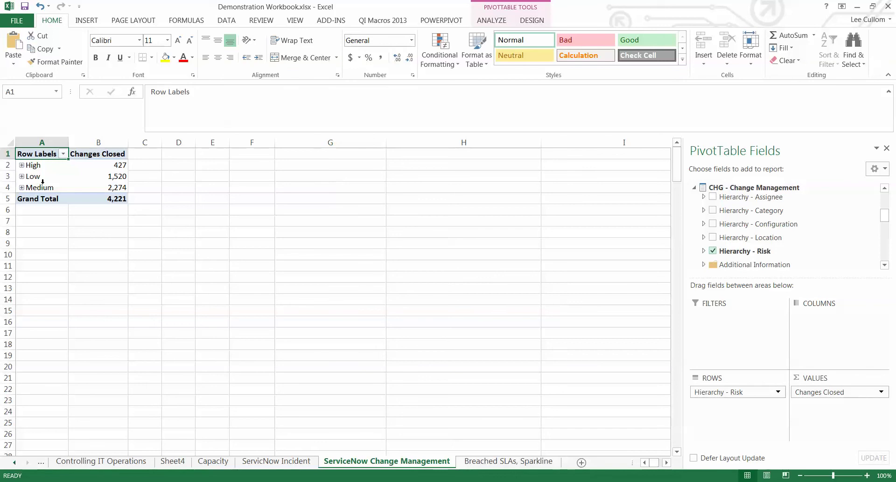
# Drill into High risk by impact, leaving Customer collapsed: Department 136, Global 145, Facility 62.
pyautogui.click(22, 165)
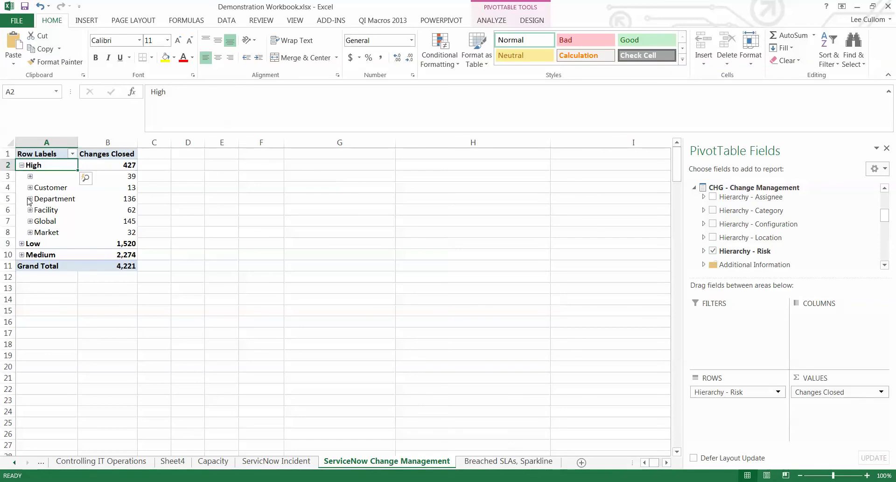
pyautogui.click(29, 187)
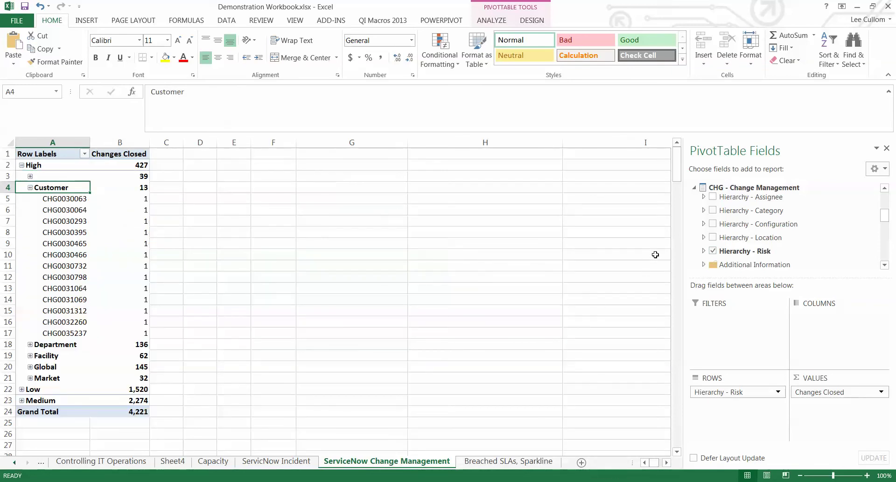
pyautogui.click(703, 252)
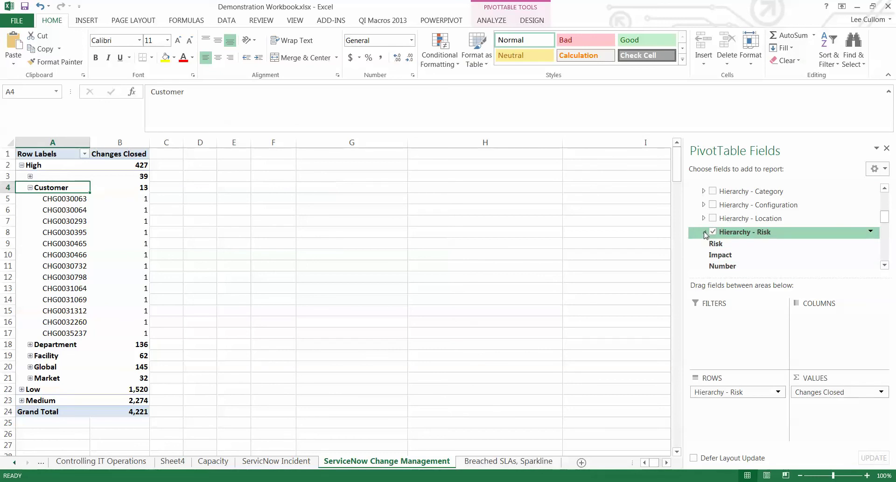
pyautogui.click(21, 165)
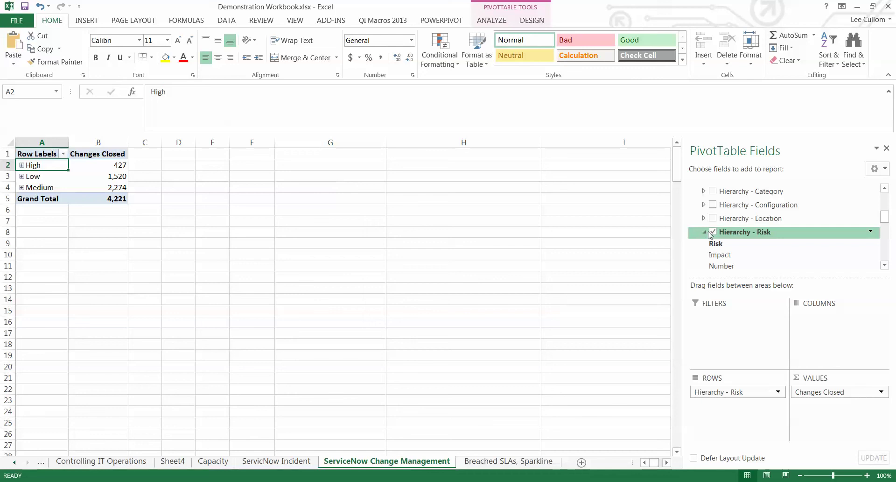
pyautogui.moveTo(884, 216); pyautogui.dragTo(888, 222)
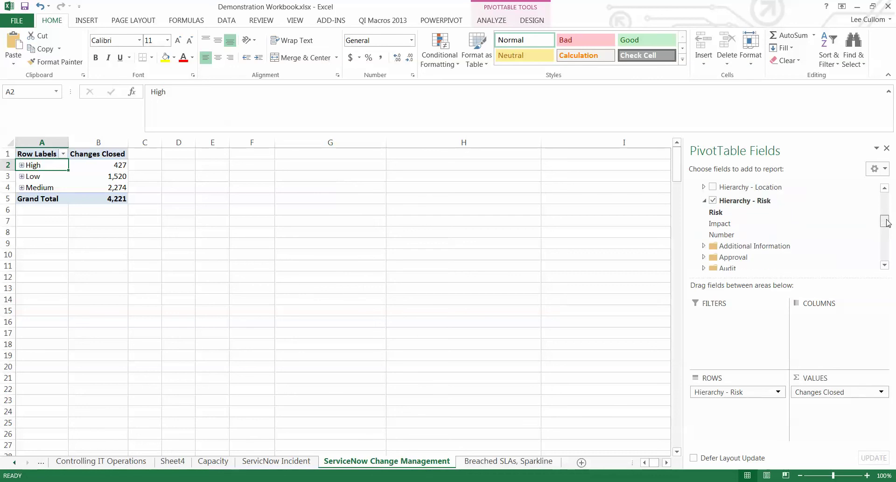
pyautogui.moveTo(59, 181)
pyautogui.click(21, 165)
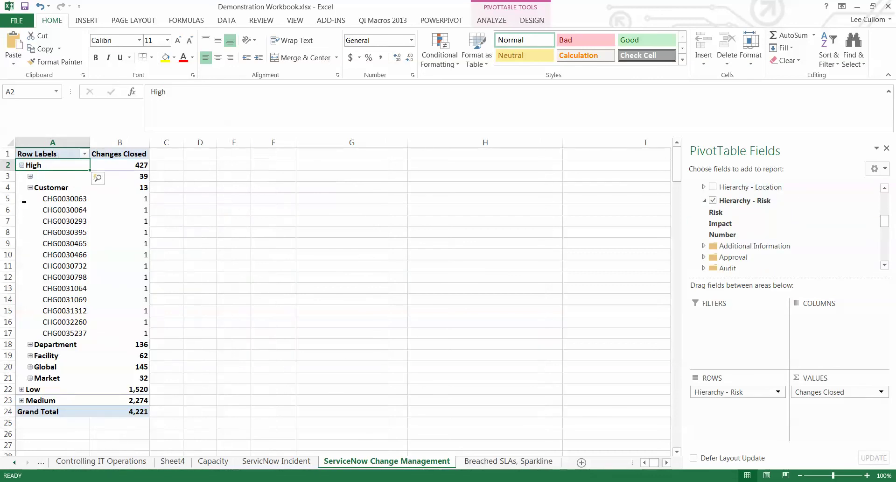
pyautogui.click(30, 188)
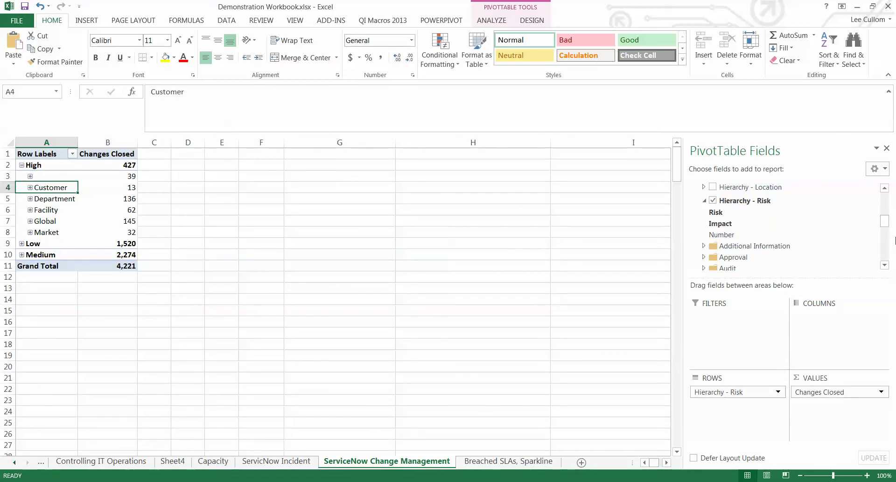
# Drag Priority from the Classification folder into COLUMNS for Critical, High, Low and Medium.
pyautogui.moveTo(886, 221); pyautogui.dragTo(893, 230)
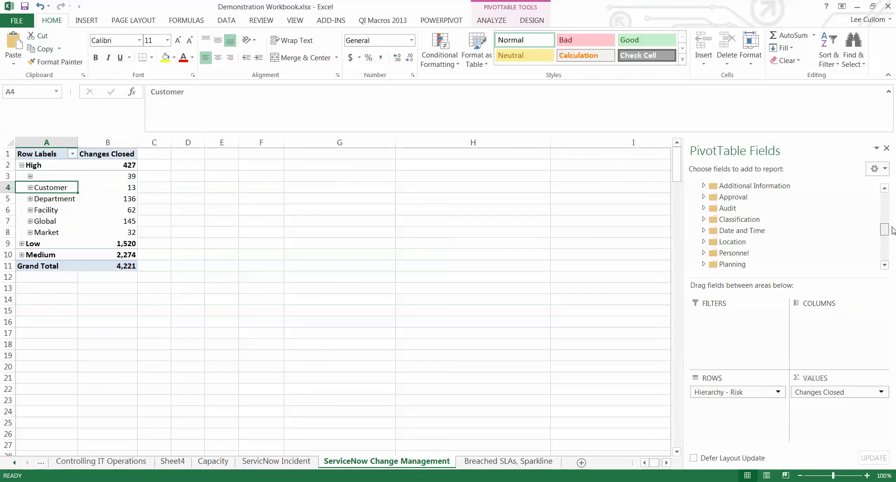
pyautogui.moveTo(893, 229); pyautogui.dragTo(893, 227)
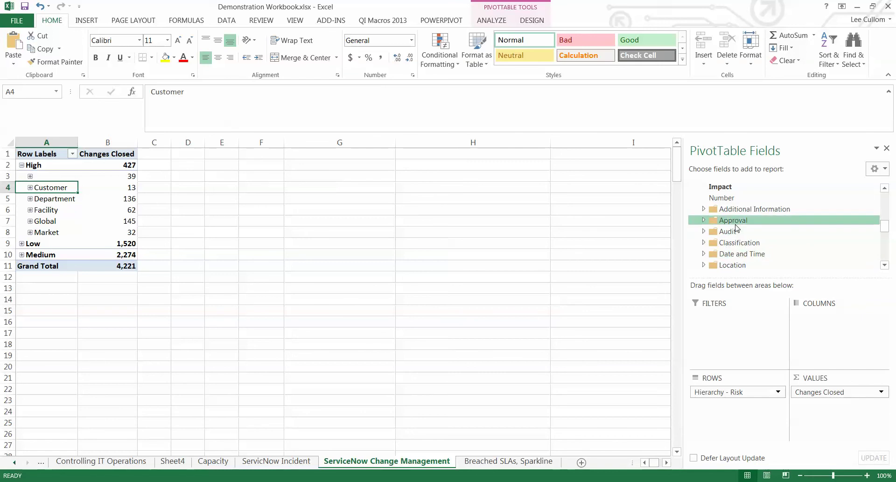
pyautogui.click(704, 243)
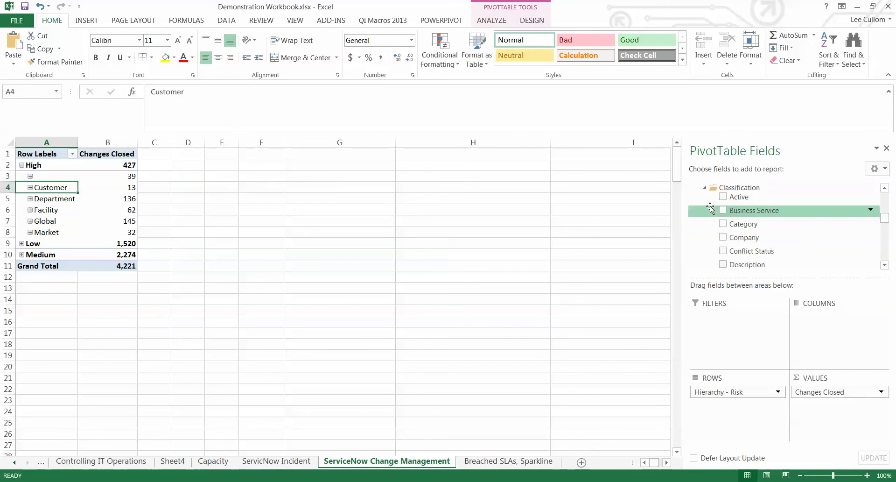
pyautogui.moveTo(885, 218); pyautogui.dragTo(887, 228)
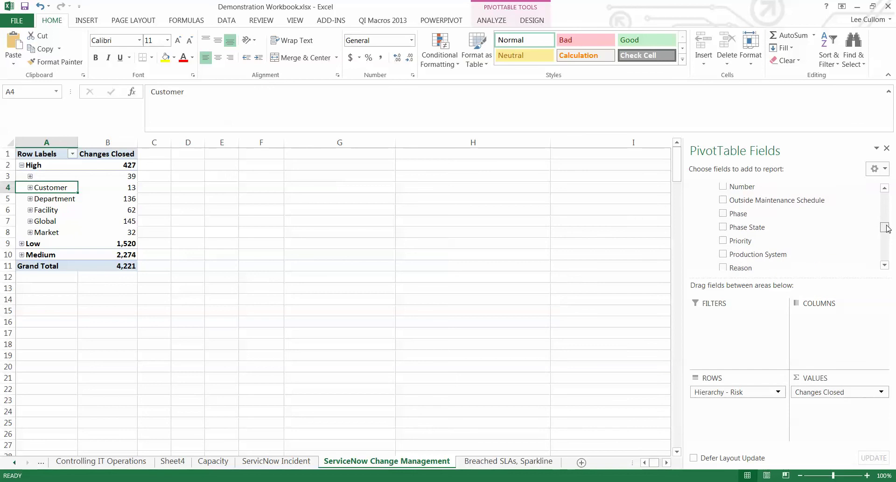
pyautogui.moveTo(741, 241); pyautogui.dragTo(806, 326)
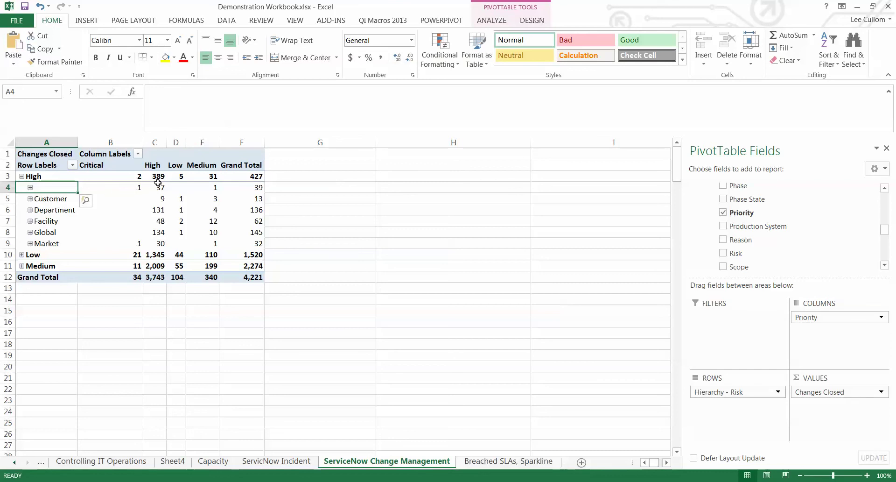
# Insert a Stacked Column PivotChart based on the pivot table.
pyautogui.moveTo(164, 183)
pyautogui.click(157, 187)
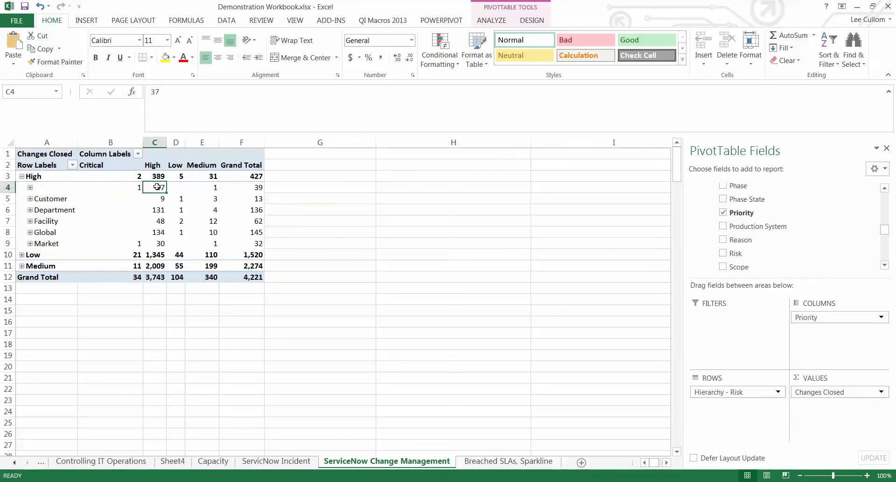
pyautogui.click(86, 20)
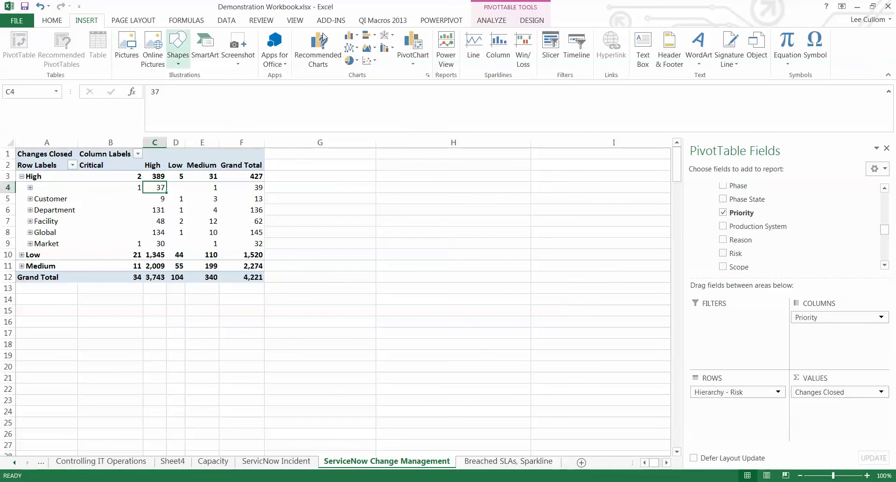
pyautogui.click(415, 62)
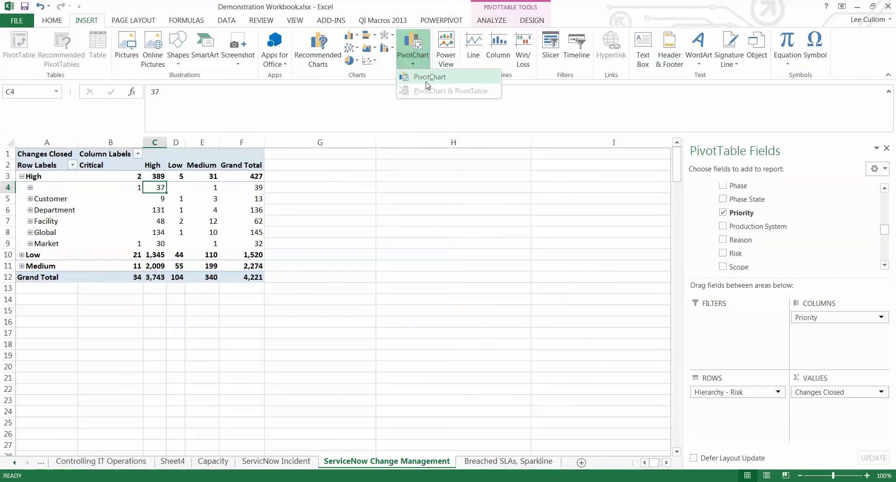
pyautogui.click(425, 78)
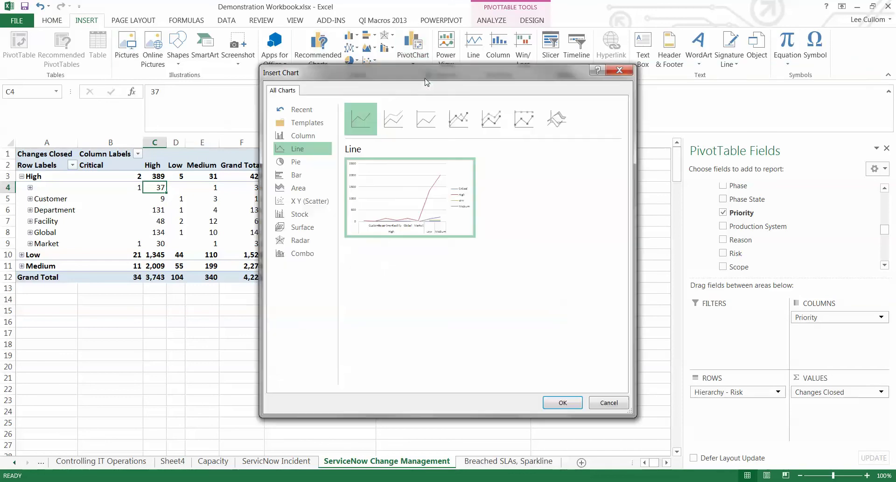
pyautogui.click(303, 136)
pyautogui.click(394, 118)
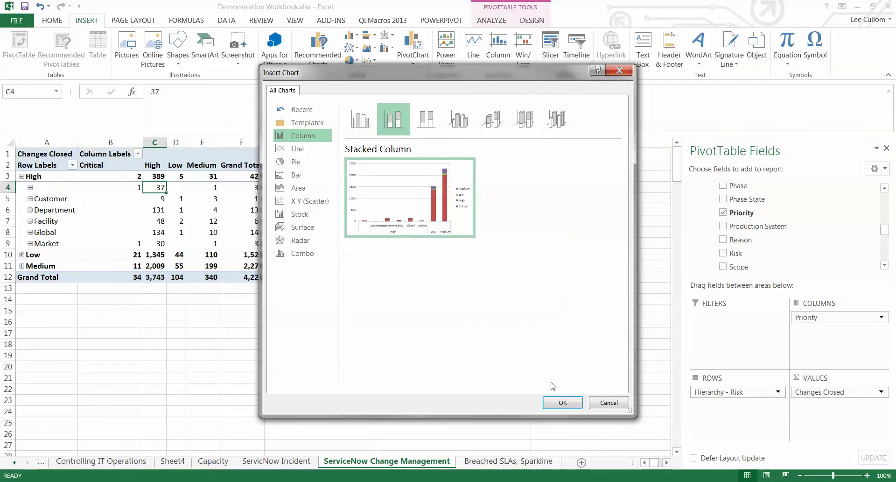
pyautogui.click(560, 402)
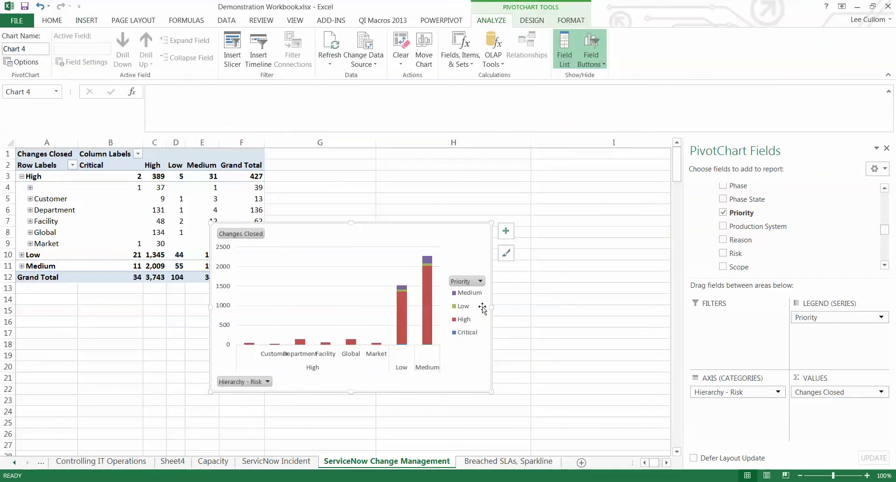
# Widen and heighten the PivotChart and shift it right, undoing an accidental plot area move.
pyautogui.moveTo(492, 307); pyautogui.dragTo(633, 308)
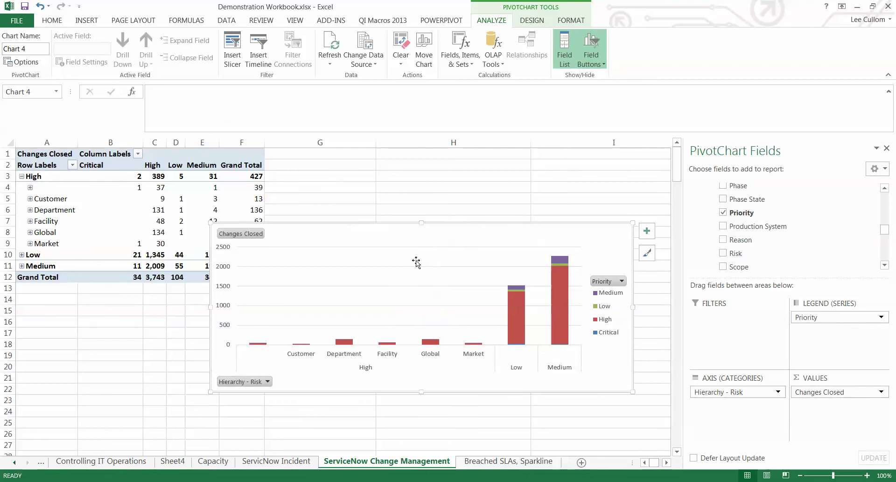
pyautogui.moveTo(416, 262); pyautogui.dragTo(467, 236)
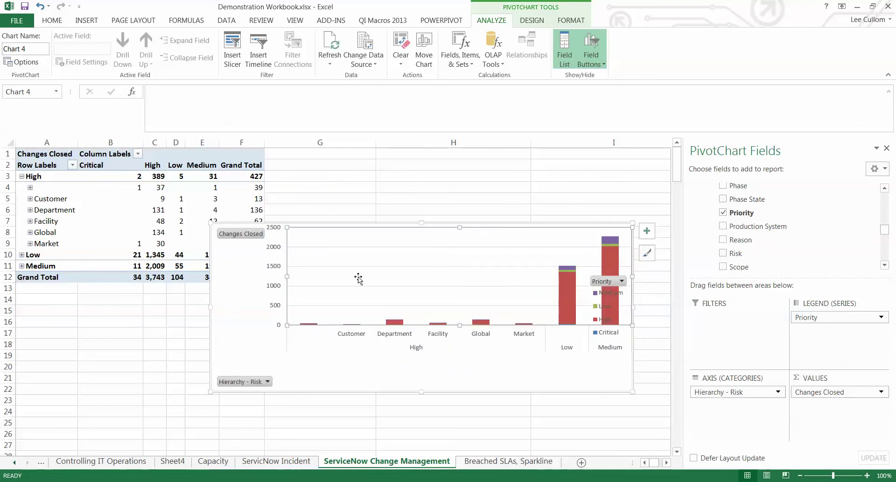
pyautogui.hotkey('ctrl', 'z')
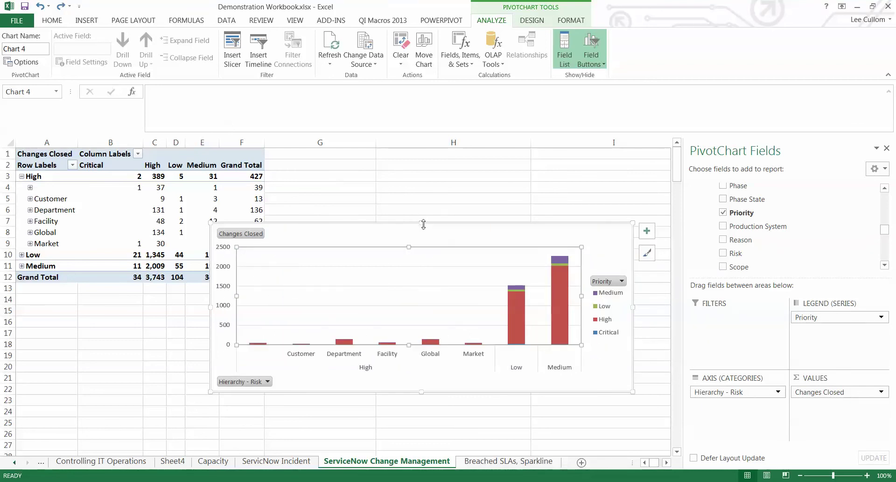
pyautogui.moveTo(423, 225); pyautogui.dragTo(474, 162)
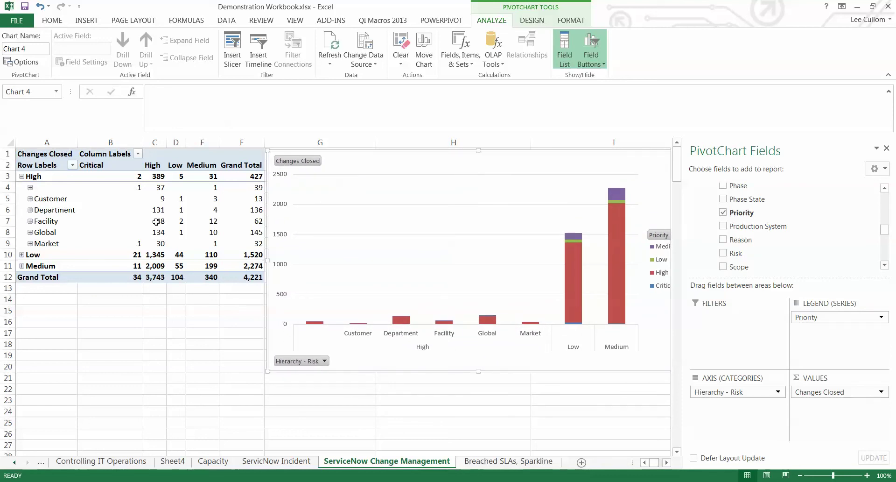
pyautogui.click(254, 188)
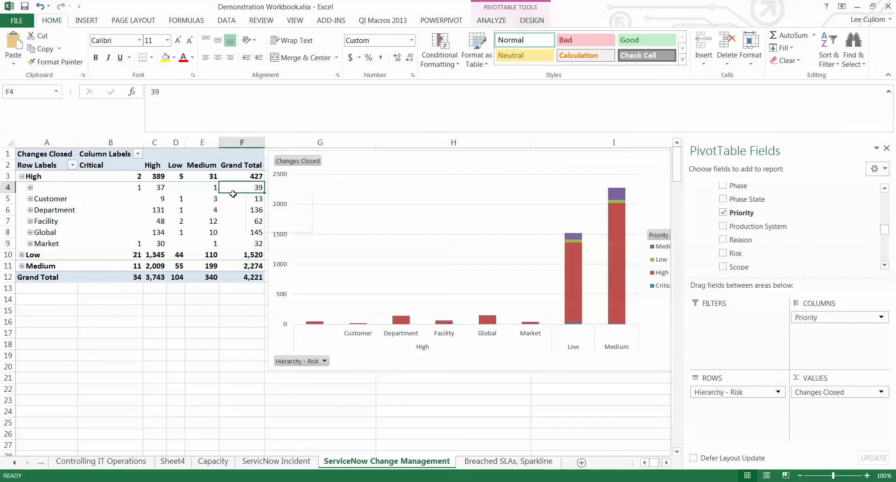
pyautogui.click(29, 210)
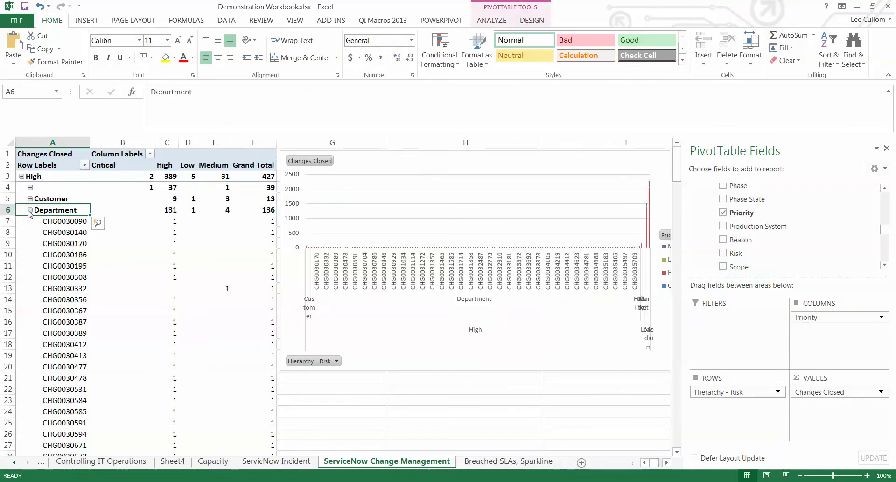
pyautogui.click(31, 210)
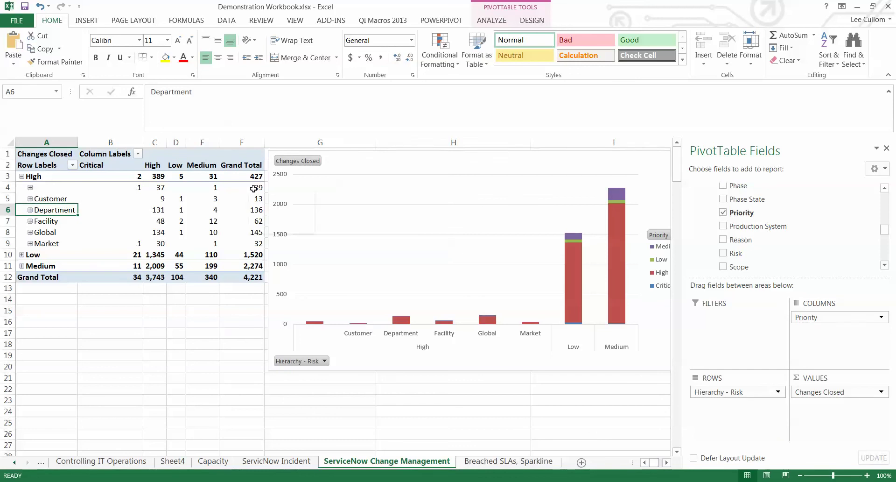
# Sort High risk's impact rows largest to smallest by High priority, putting Global 134 first.
pyautogui.click(154, 188)
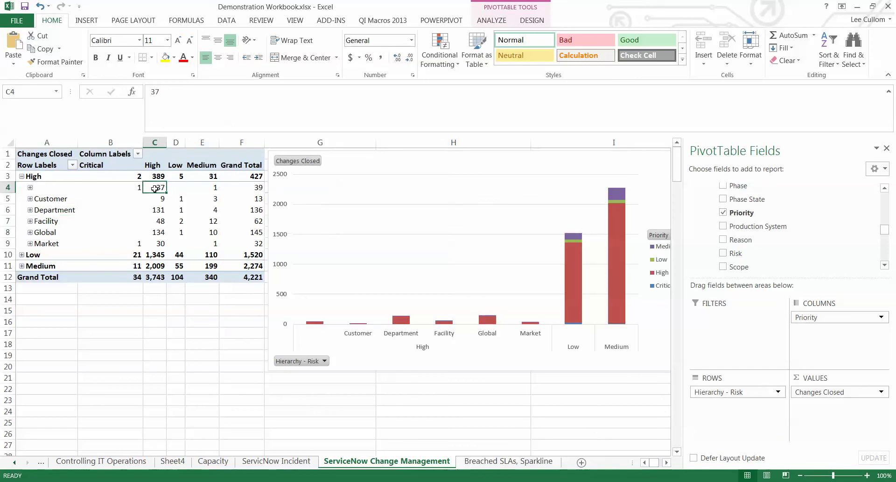
pyautogui.rightClick(154, 188)
pyautogui.moveTo(192, 258)
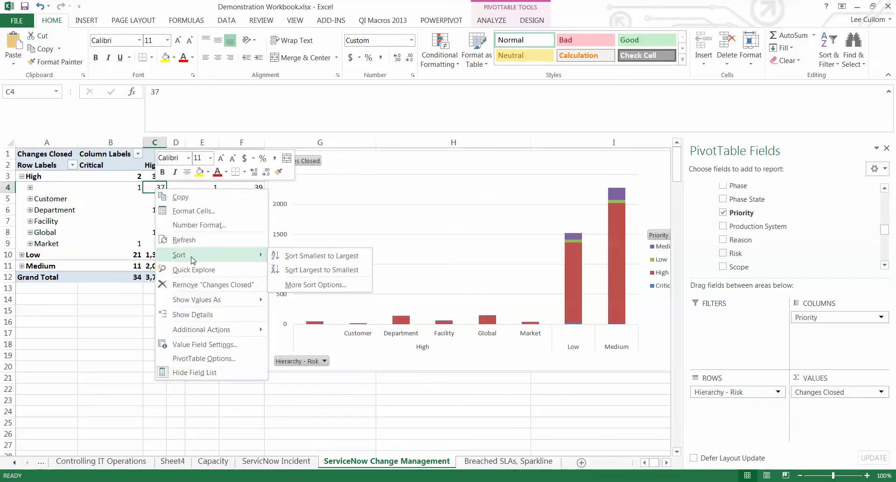
pyautogui.click(320, 269)
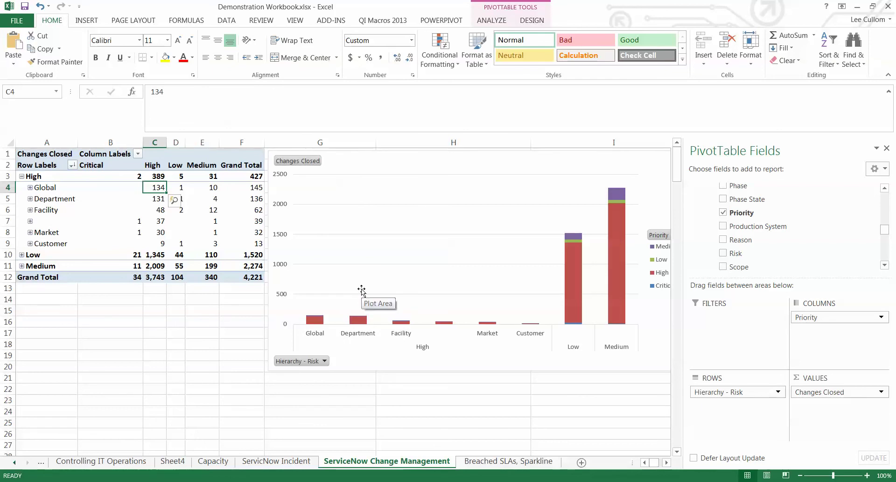
pyautogui.click(621, 289)
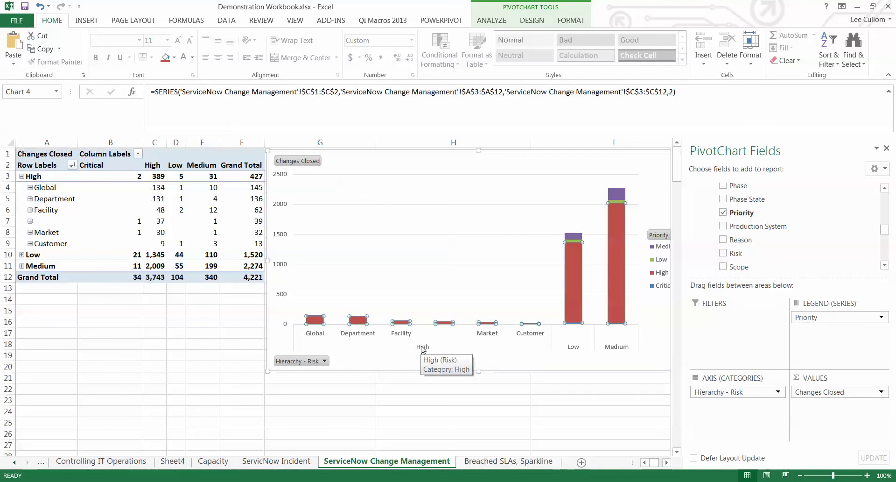
pyautogui.click(423, 348)
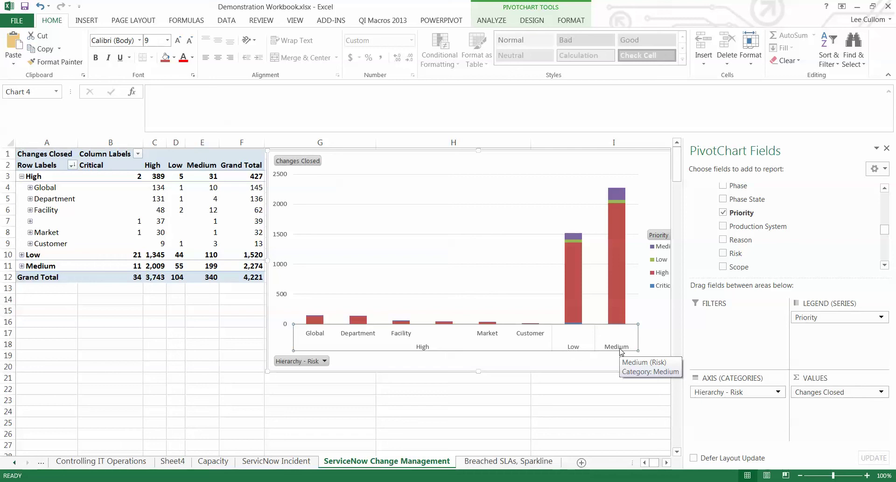
pyautogui.moveTo(614, 266)
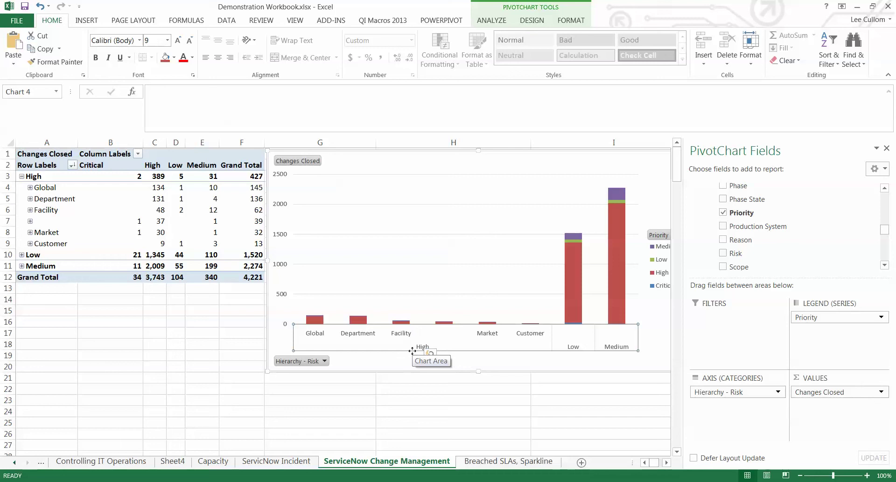
# Add data callouts to the chart's High series and drag the Low, 1,345 callout upward.
pyautogui.rightClick(570, 273)
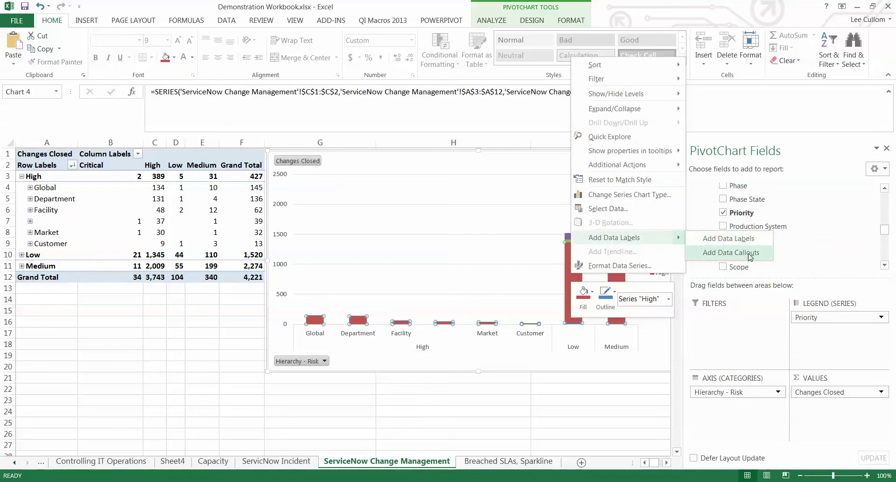
pyautogui.click(684, 267)
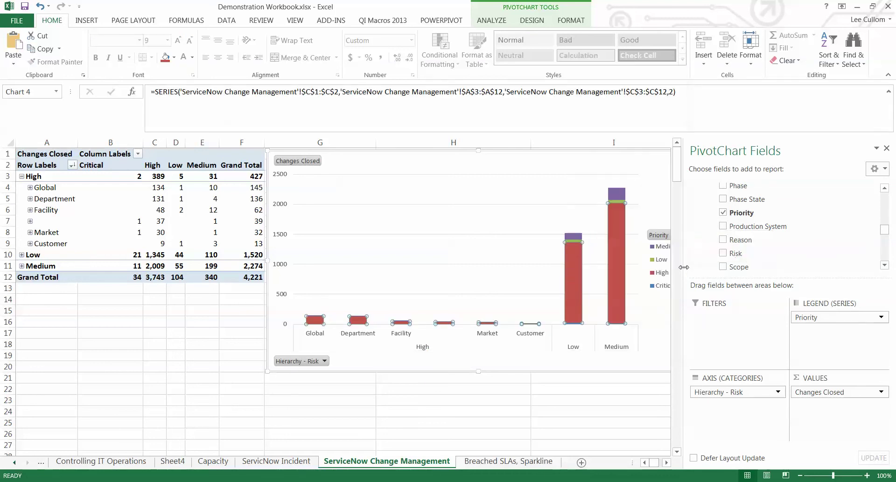
pyautogui.click(571, 283)
pyautogui.click(565, 281)
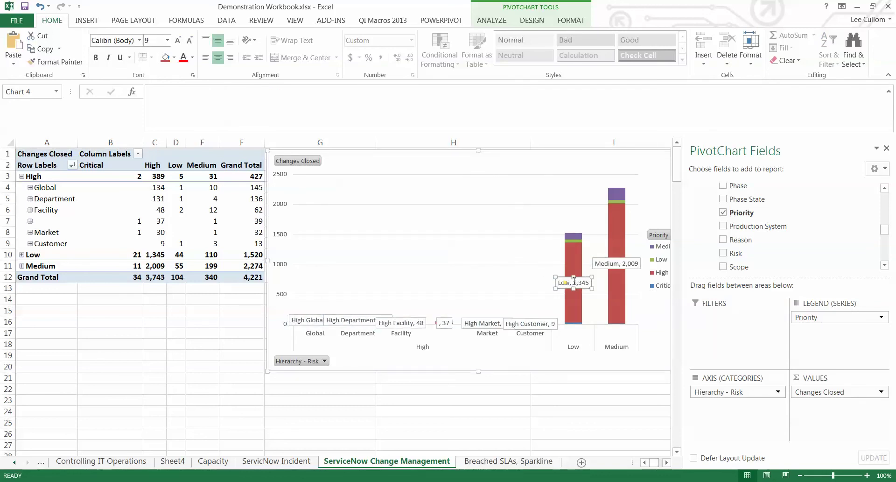
pyautogui.moveTo(565, 282); pyautogui.dragTo(537, 254)
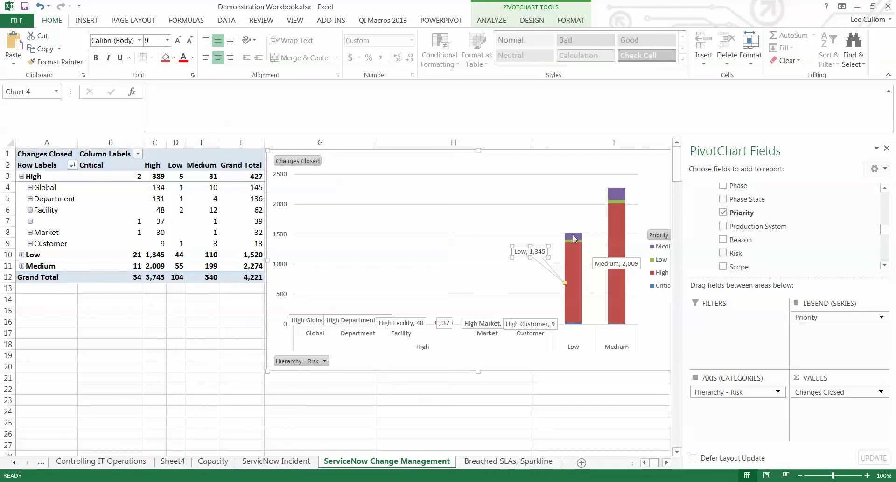
pyautogui.moveTo(574, 239)
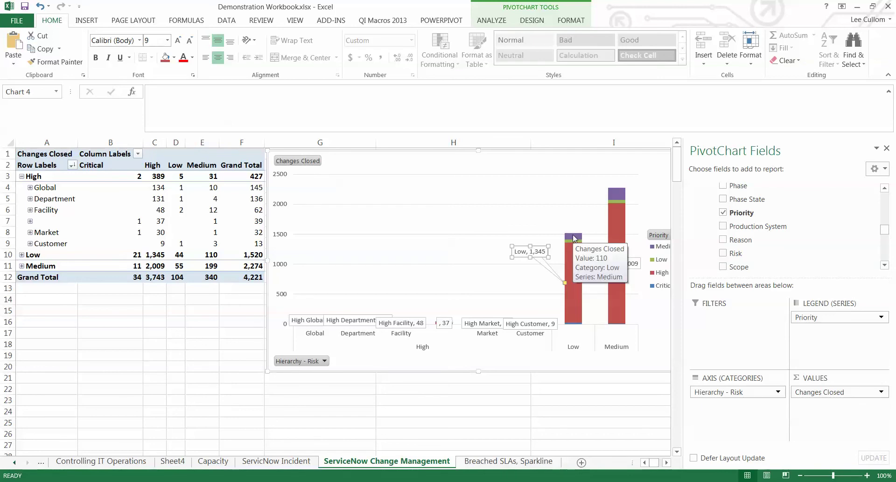
pyautogui.click(574, 238)
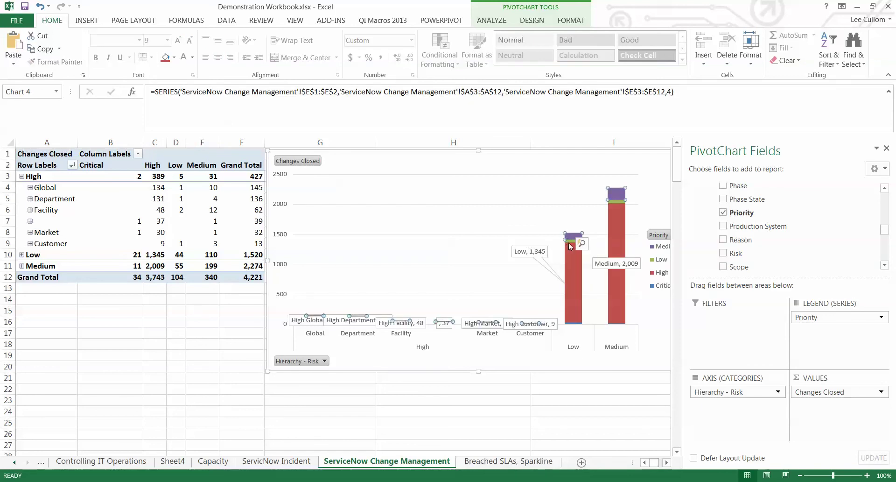
pyautogui.click(568, 242)
pyautogui.moveTo(574, 241)
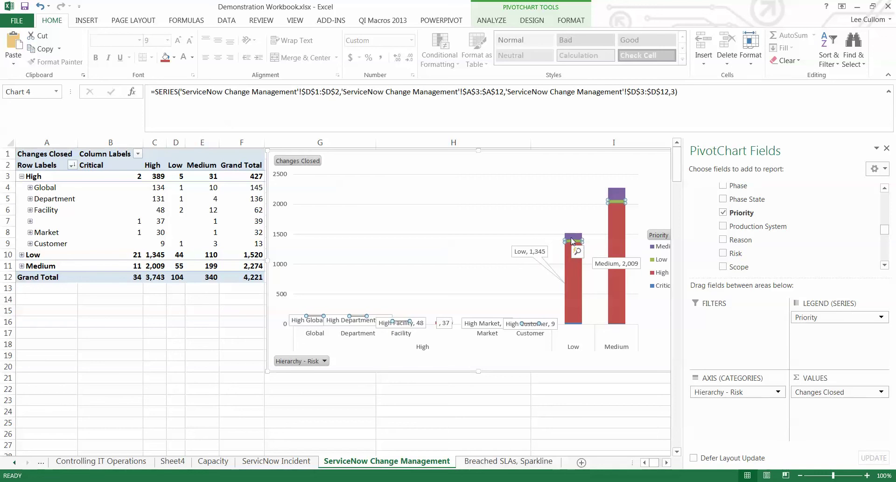
pyautogui.click(573, 234)
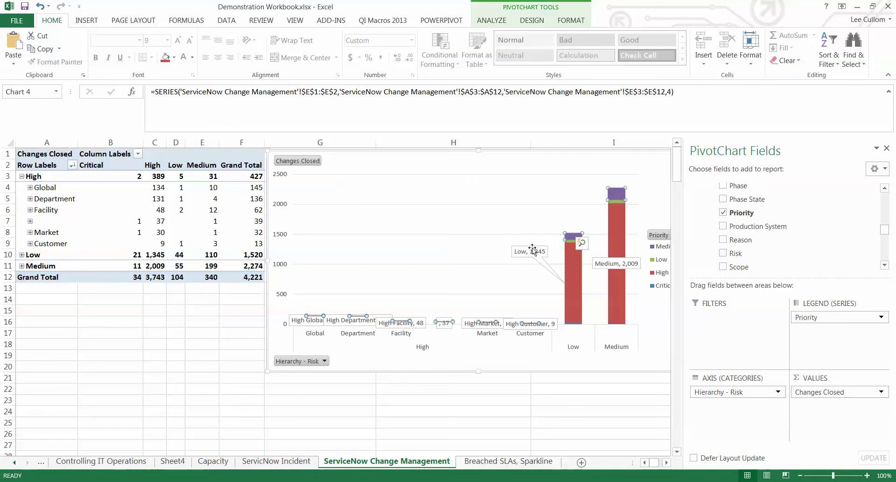
pyautogui.click(570, 279)
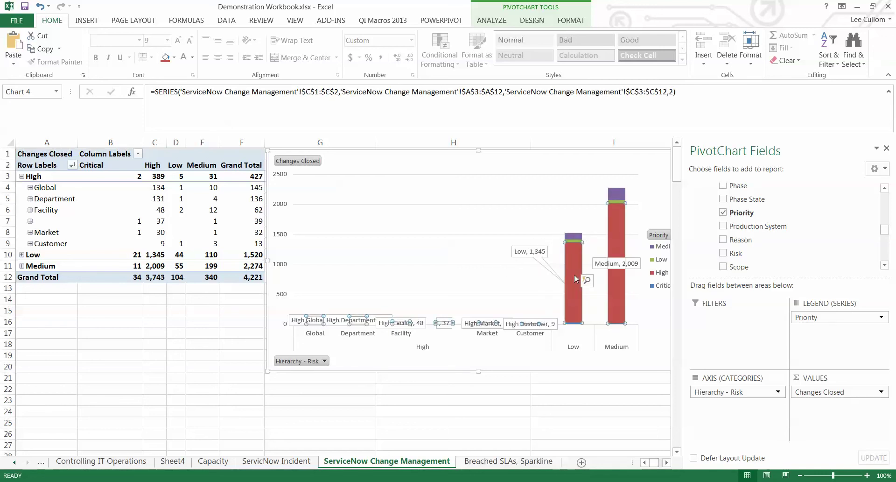
pyautogui.click(573, 283)
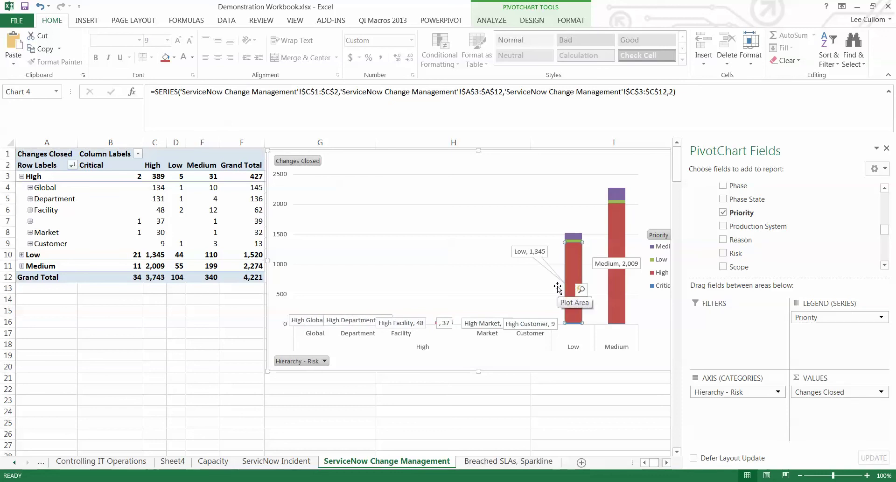